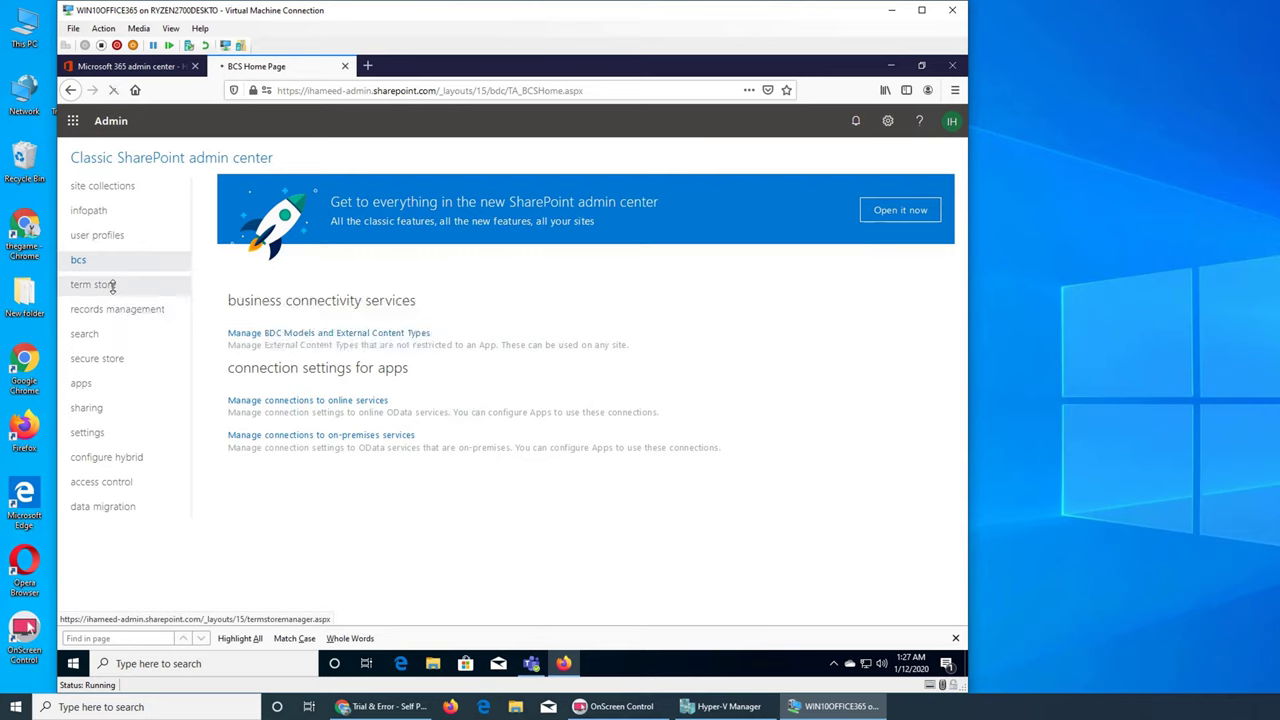
# Open the term store page of the SharePoint admin center and review its general settings
pyautogui.click(112, 285)
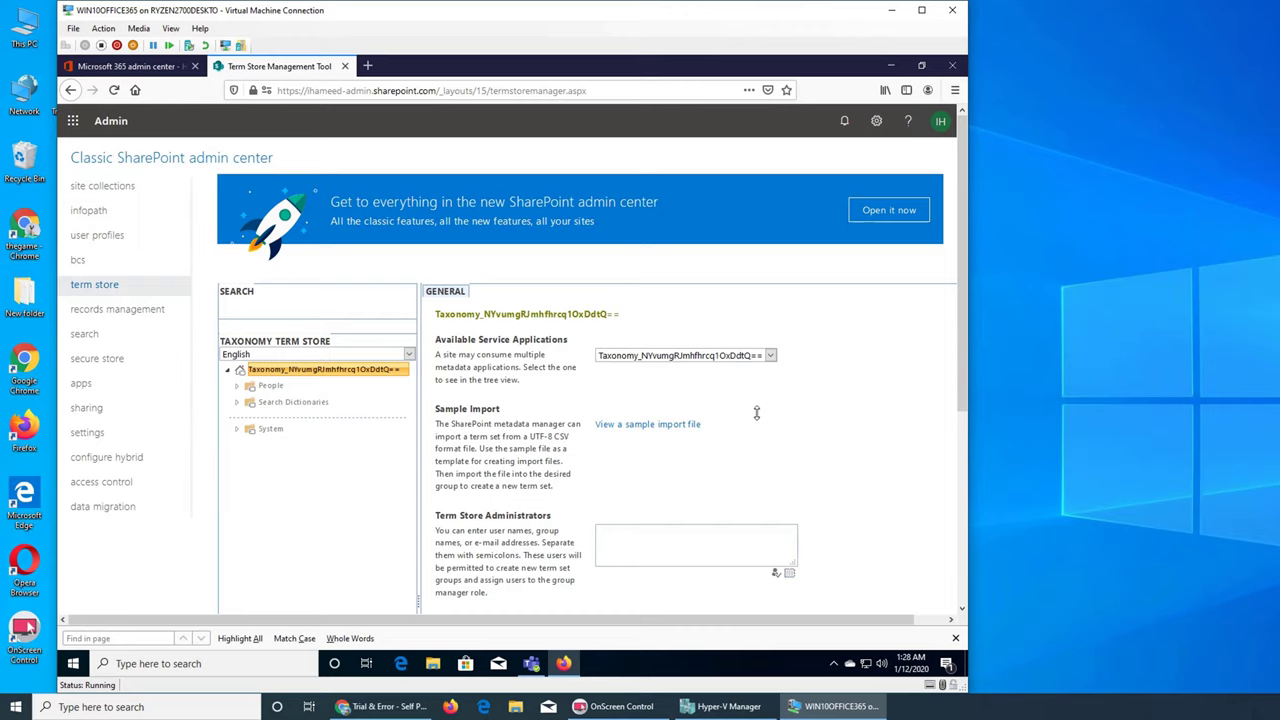
pyautogui.scroll(-3, 811, 331)
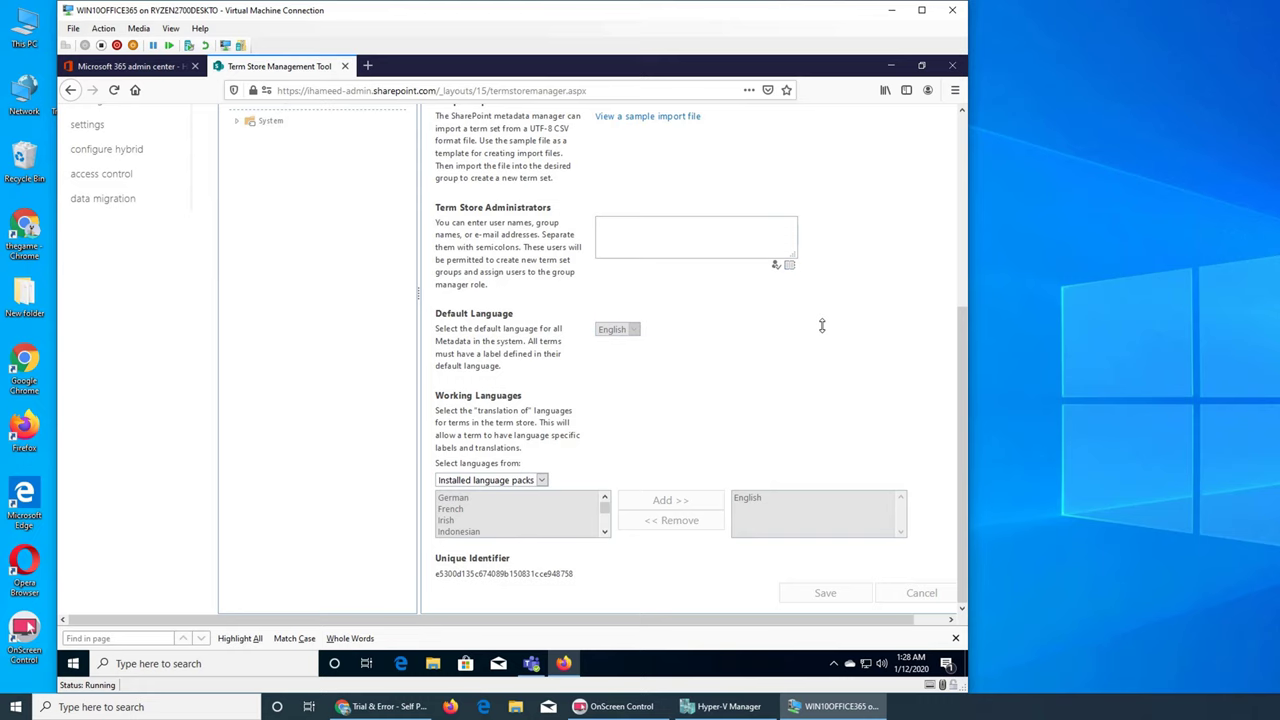
pyautogui.scroll(2, 822, 325)
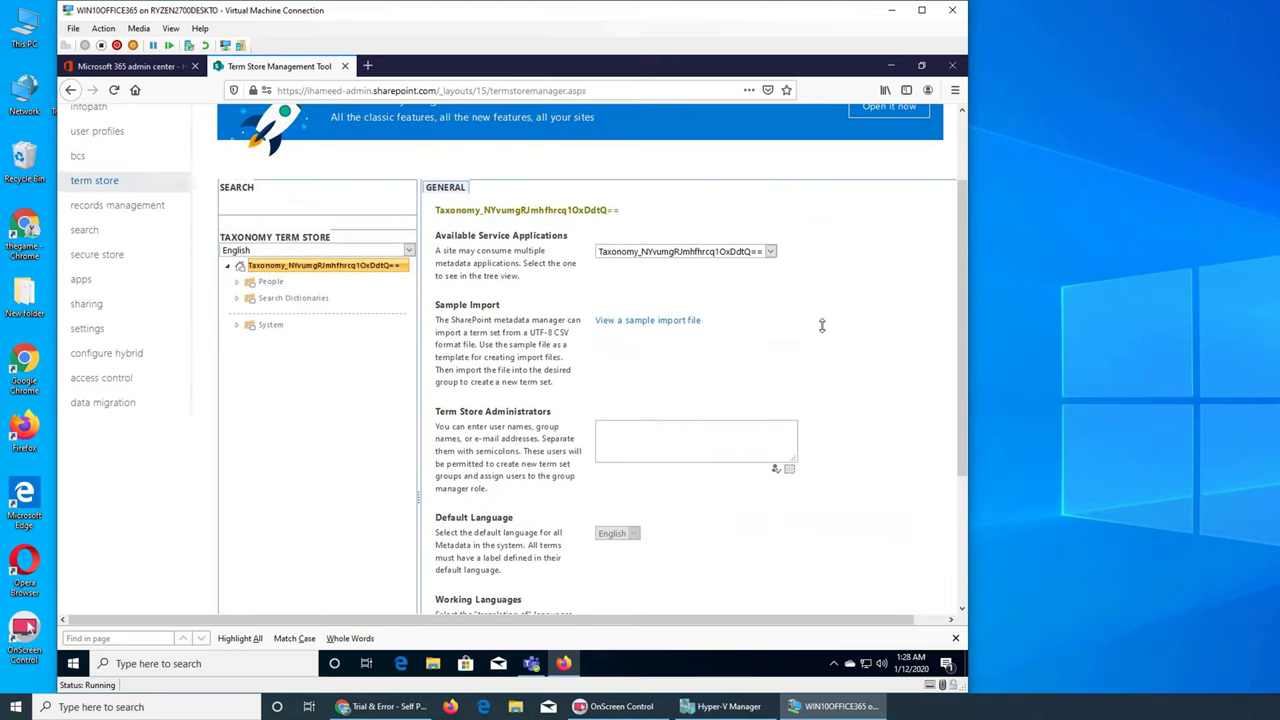
# Review the Search Dictionaries and System groups, including the settings of the Keywords term set
pyautogui.click(306, 299)
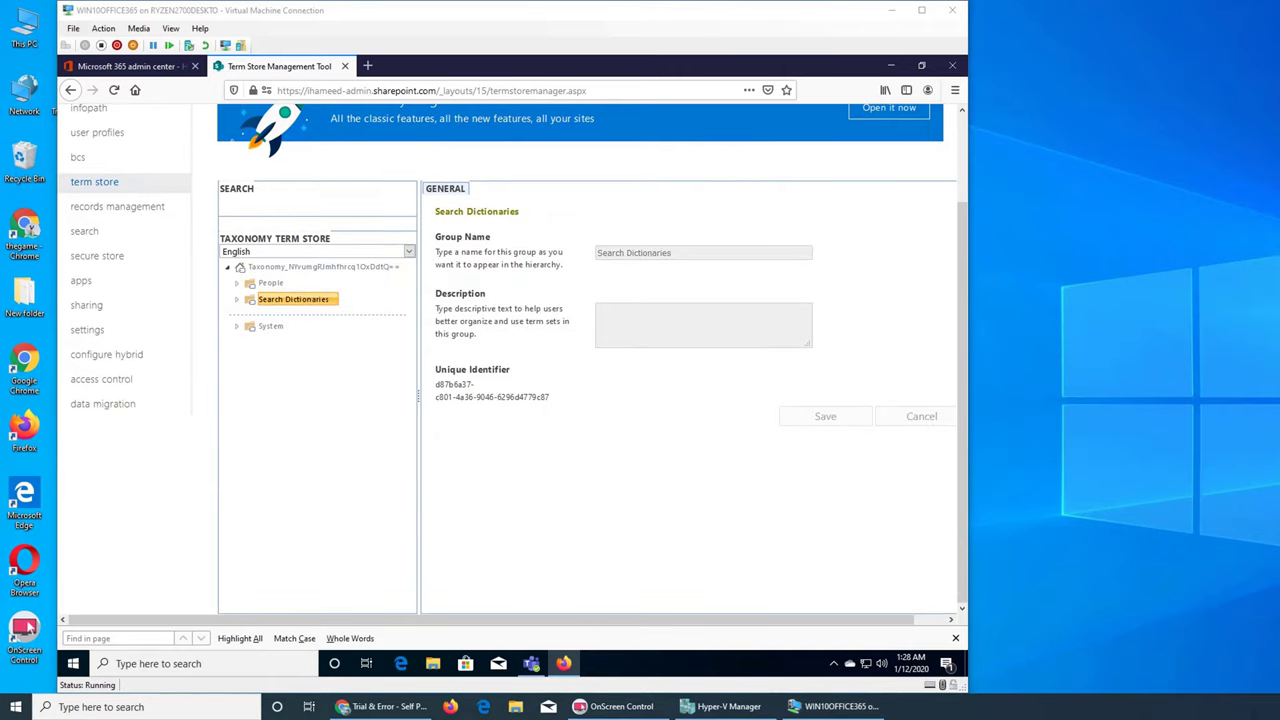
pyautogui.click(262, 327)
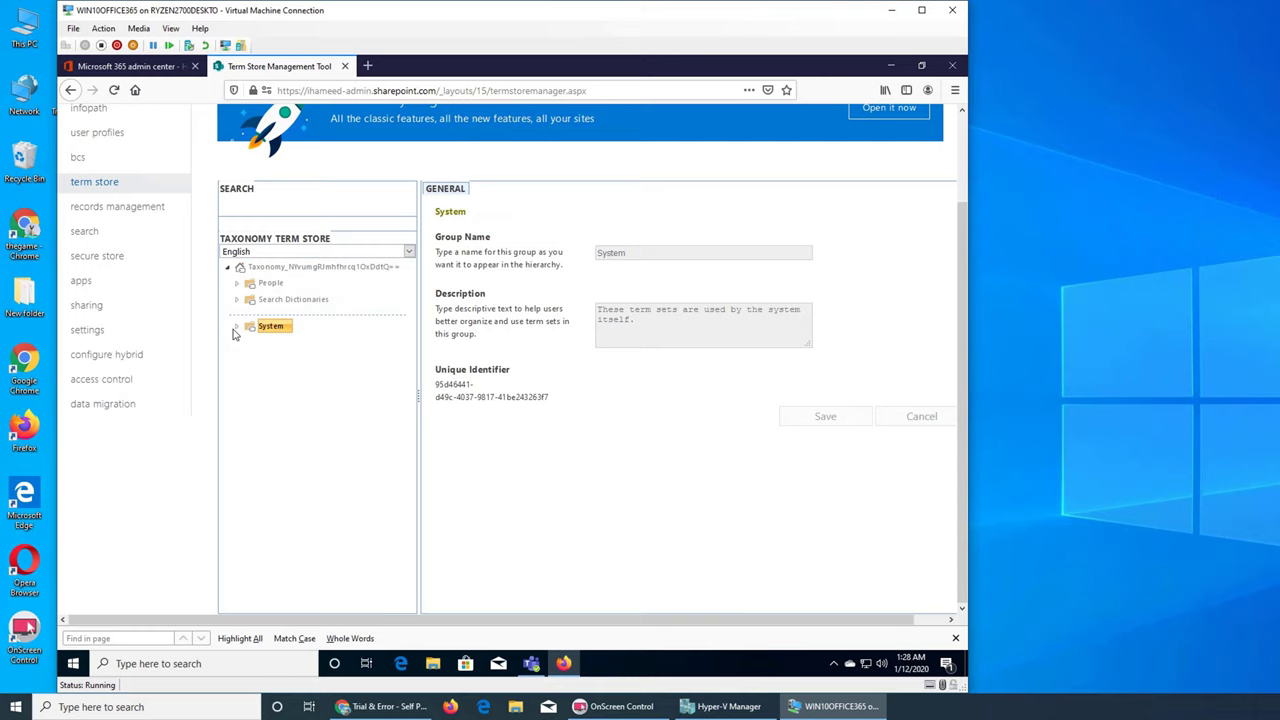
pyautogui.click(237, 327)
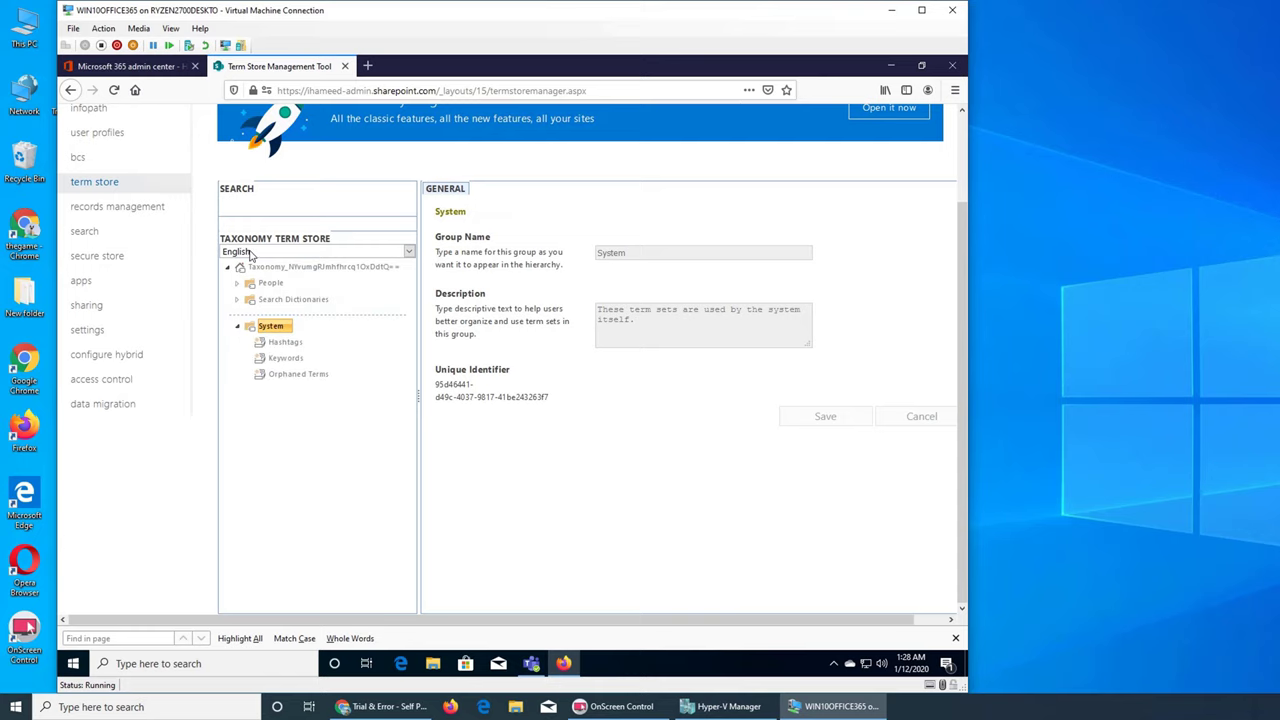
pyautogui.click(288, 344)
pyautogui.click(287, 358)
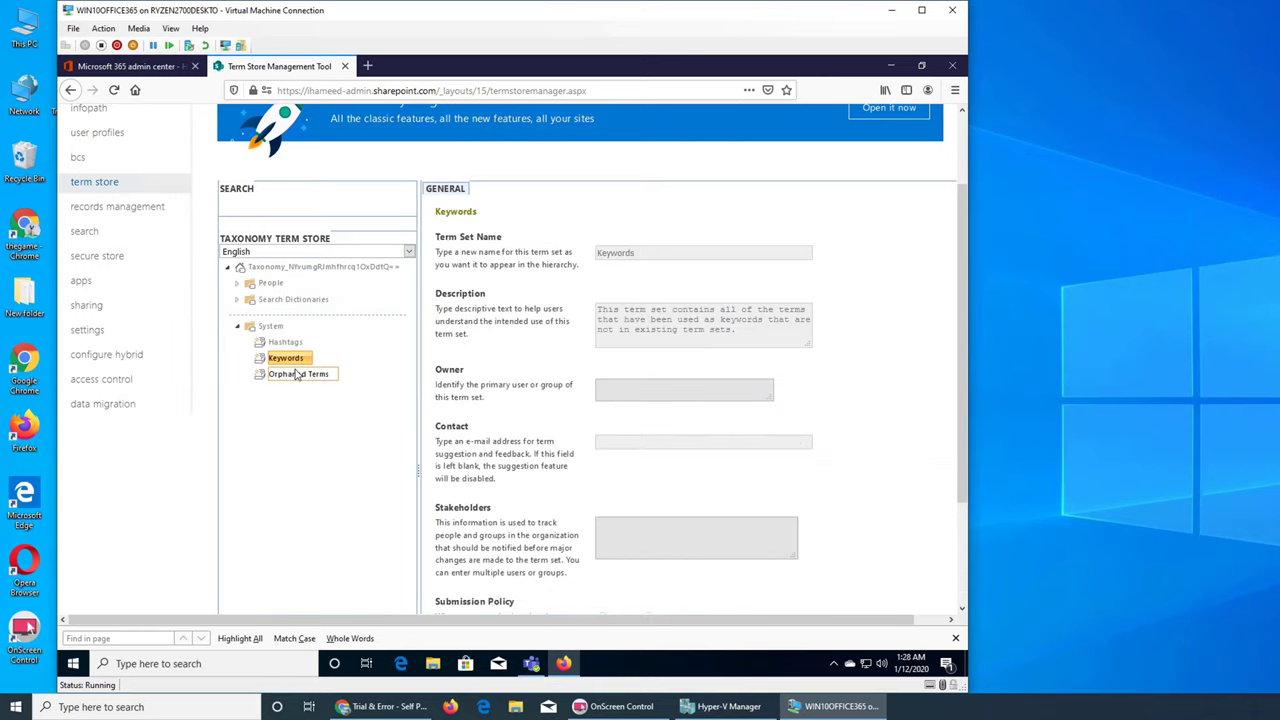
pyautogui.scroll(-3, 877, 424)
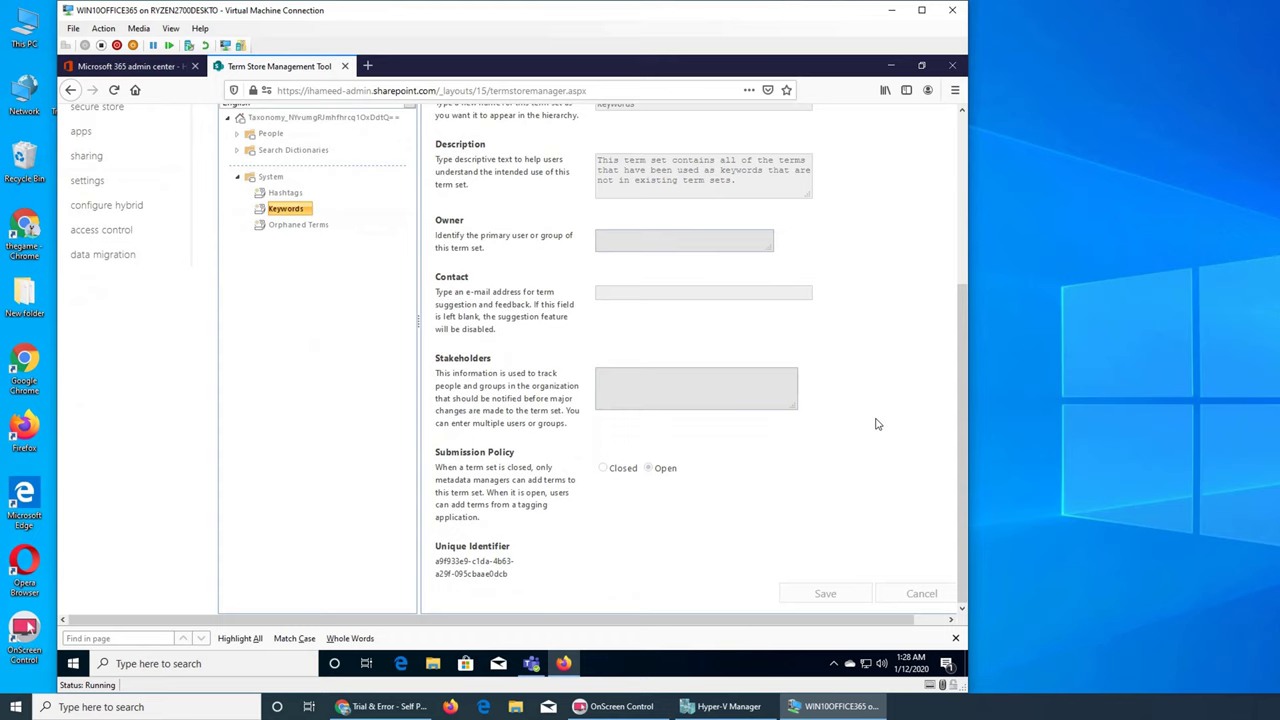
pyautogui.scroll(5, 877, 424)
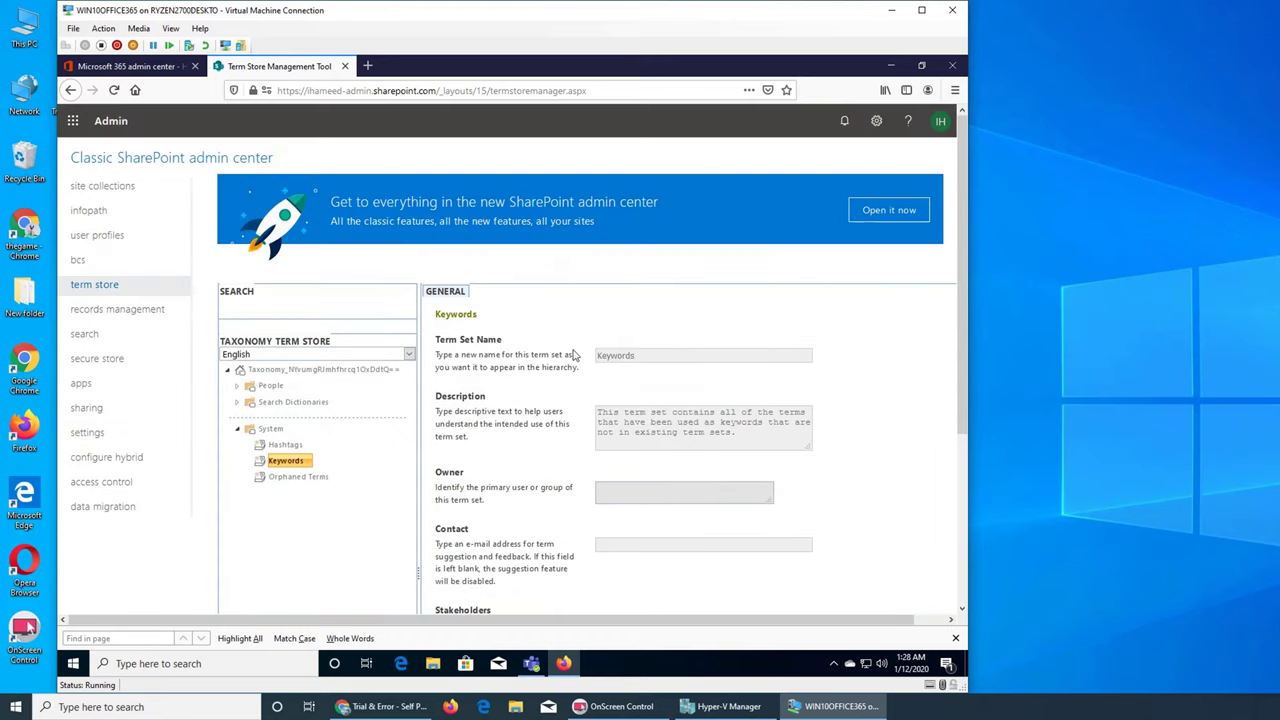
pyautogui.click(275, 356)
pyautogui.click(273, 366)
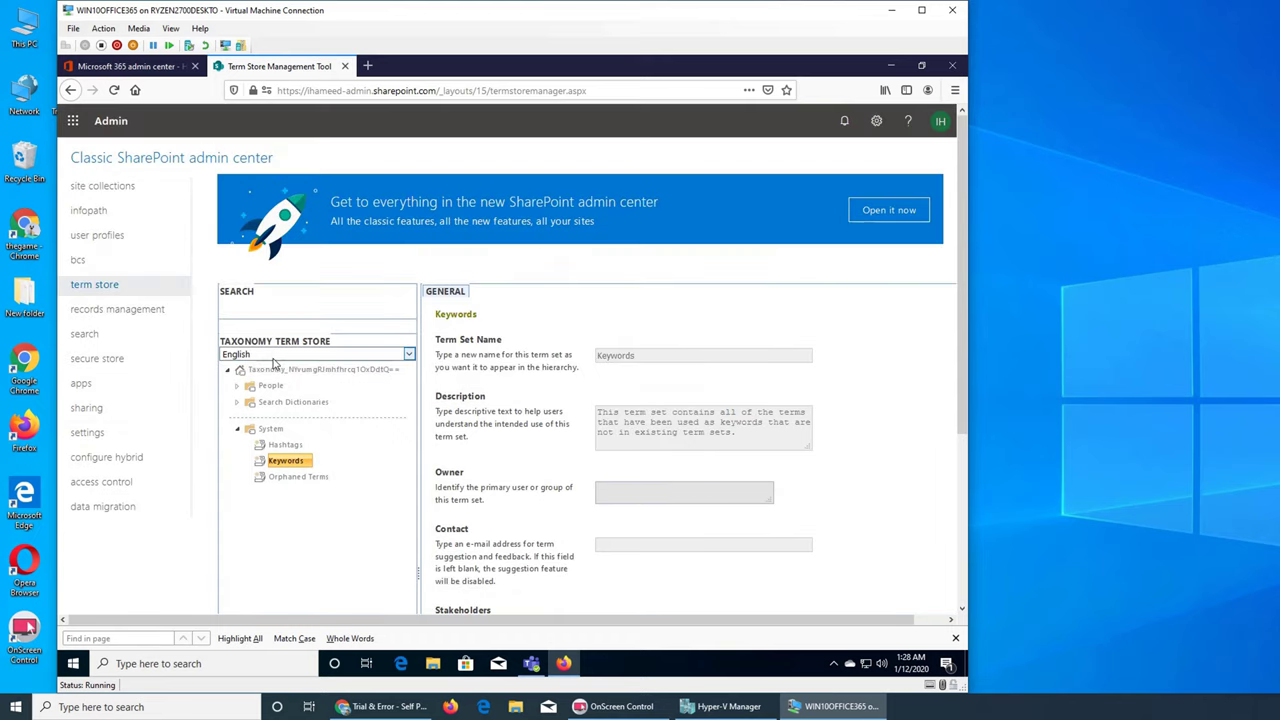
pyautogui.click(229, 370)
pyautogui.click(229, 370)
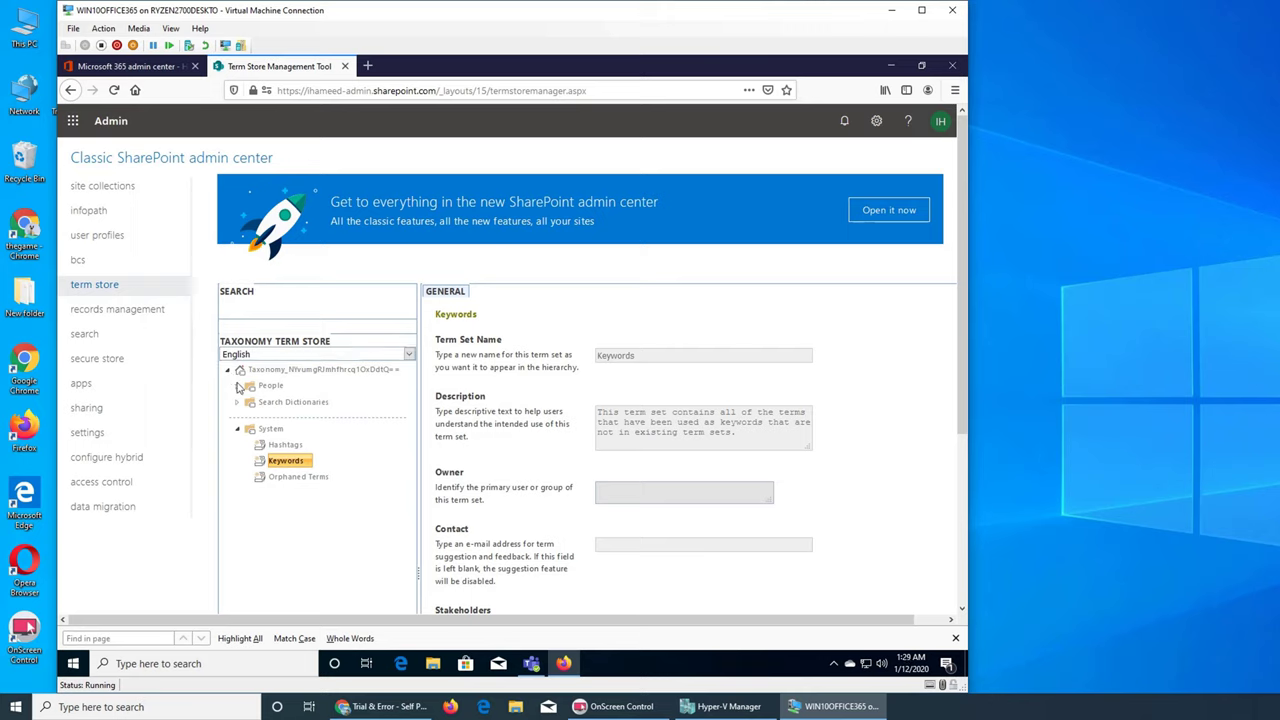
# Expand the People group and look through its Department, Job Title and Location term sets
pyautogui.click(266, 386)
pyautogui.click(237, 386)
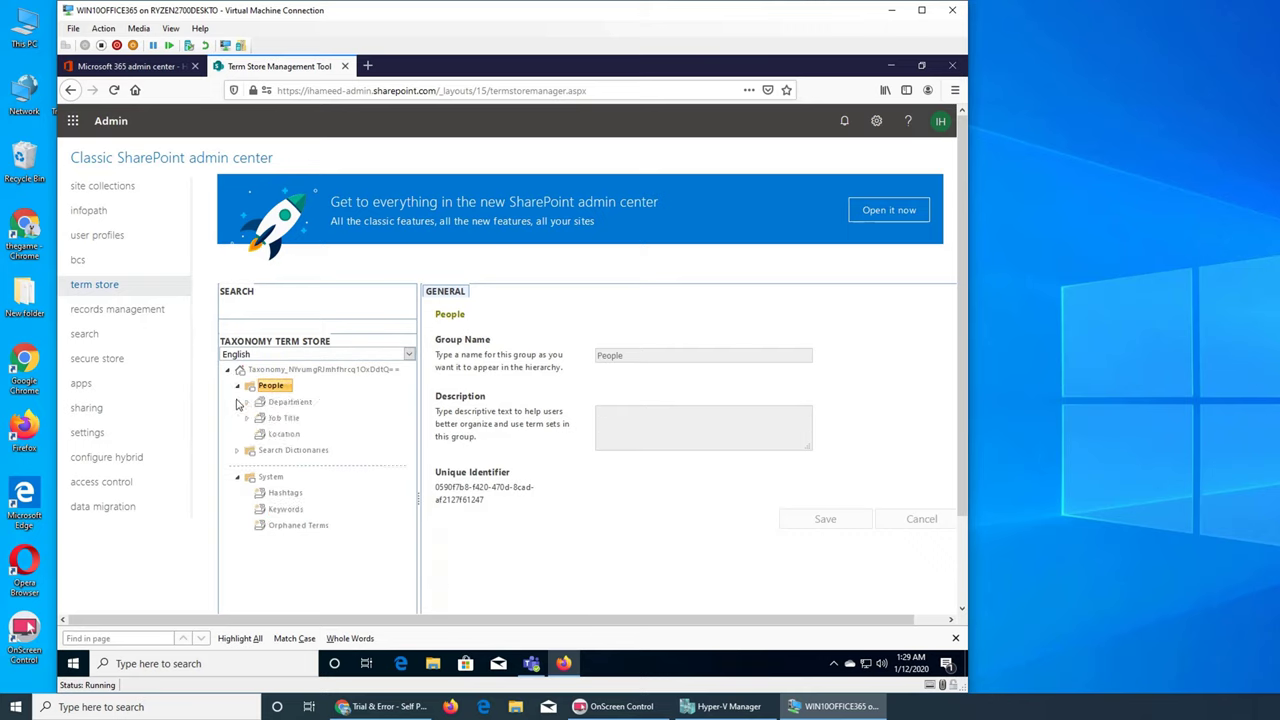
pyautogui.click(287, 402)
pyautogui.click(290, 418)
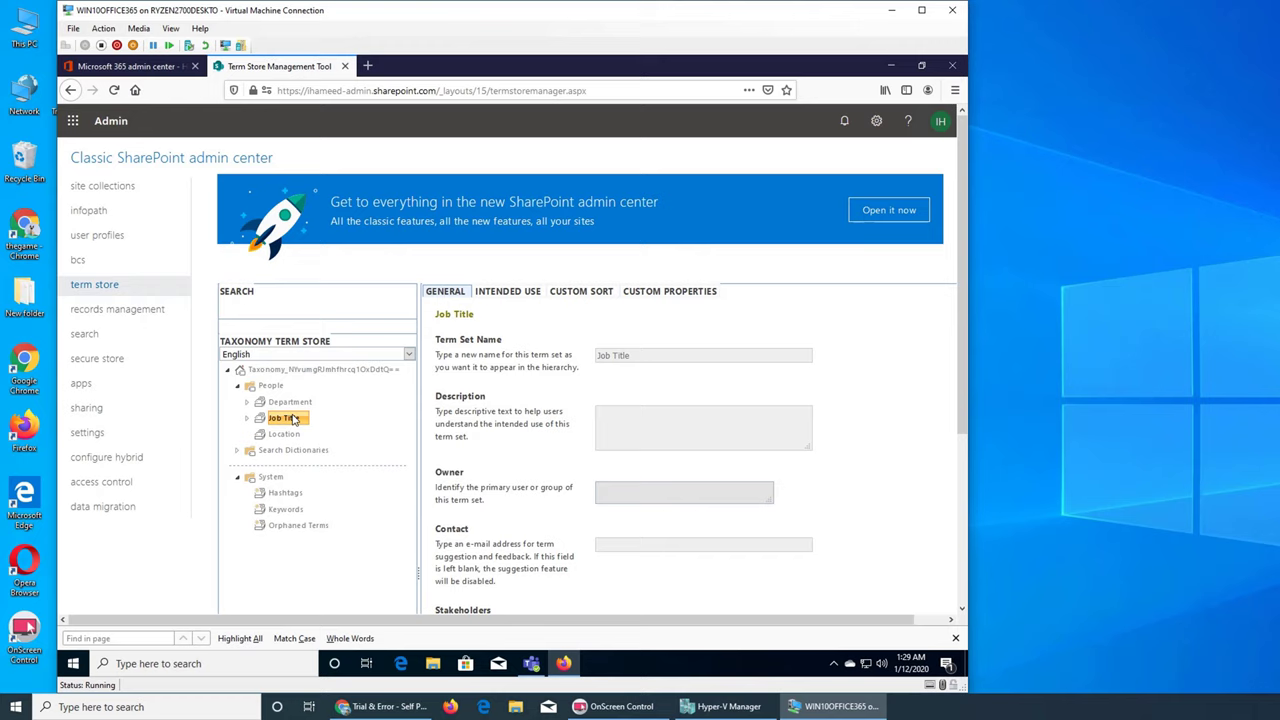
pyautogui.click(298, 435)
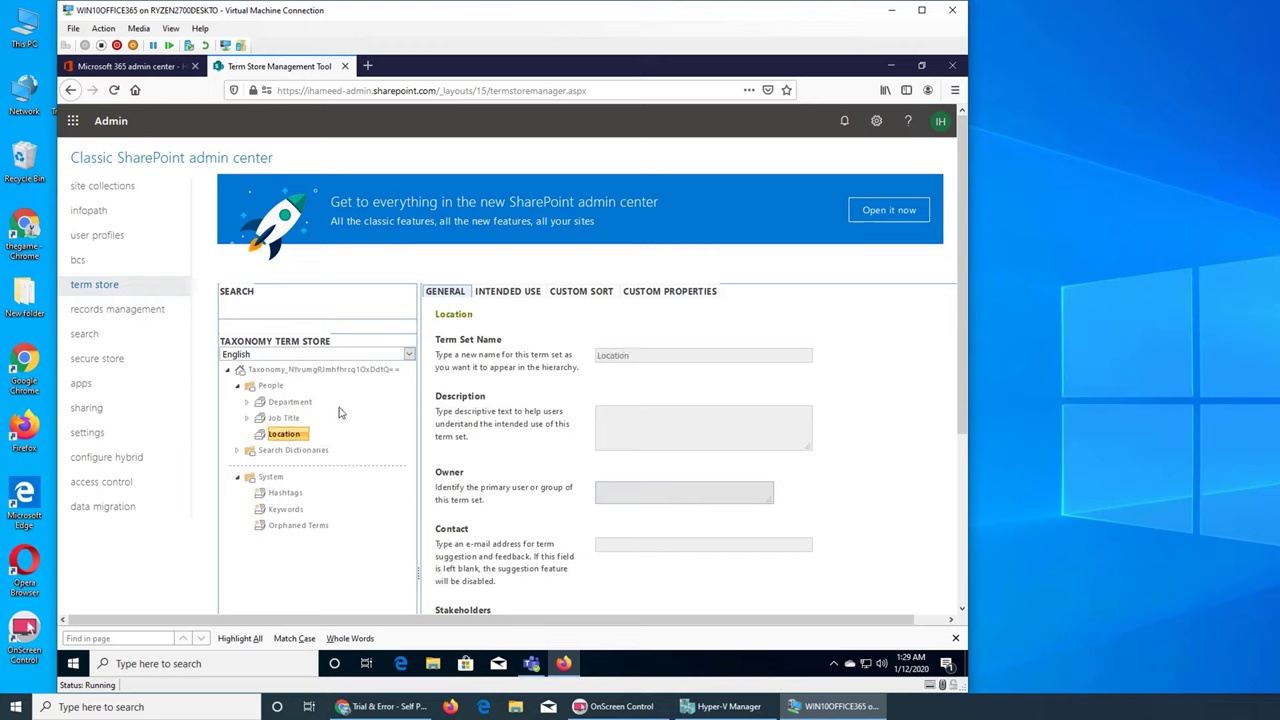
# Check which term sets Search Dictionaries contains and which terms Job Title contains, collapsing both again
pyautogui.click(237, 452)
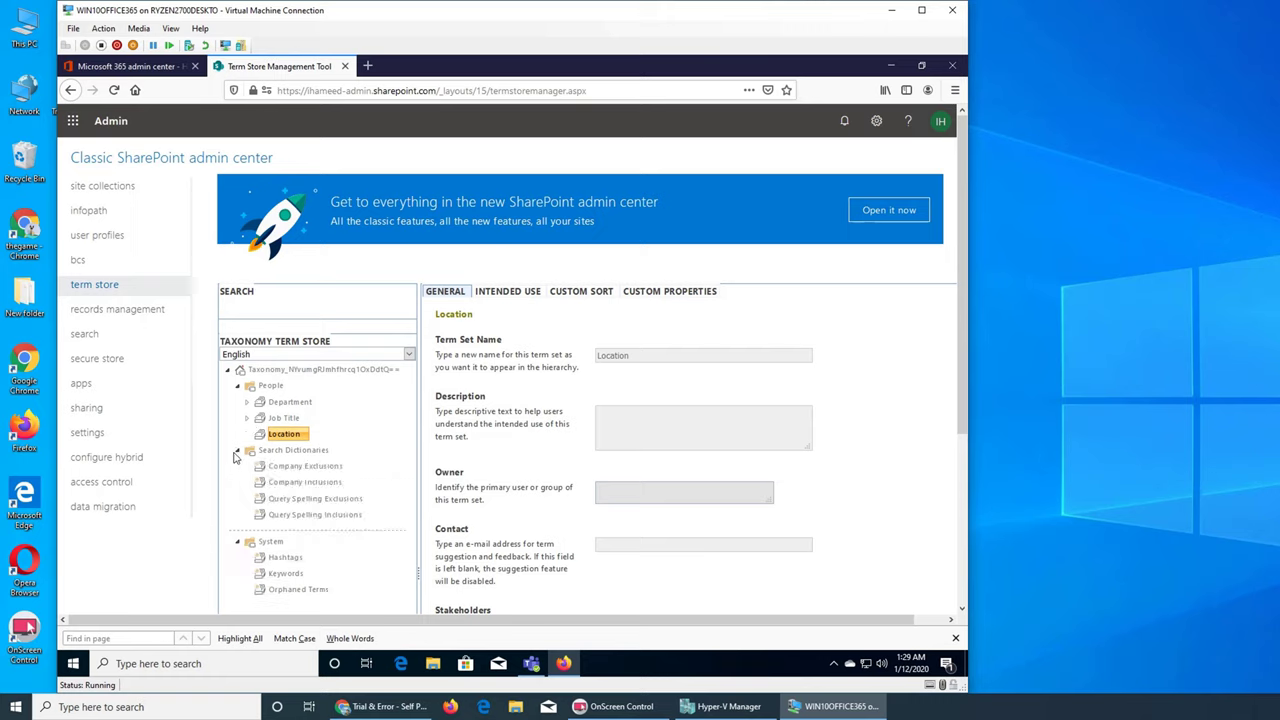
pyautogui.click(237, 452)
pyautogui.click(247, 420)
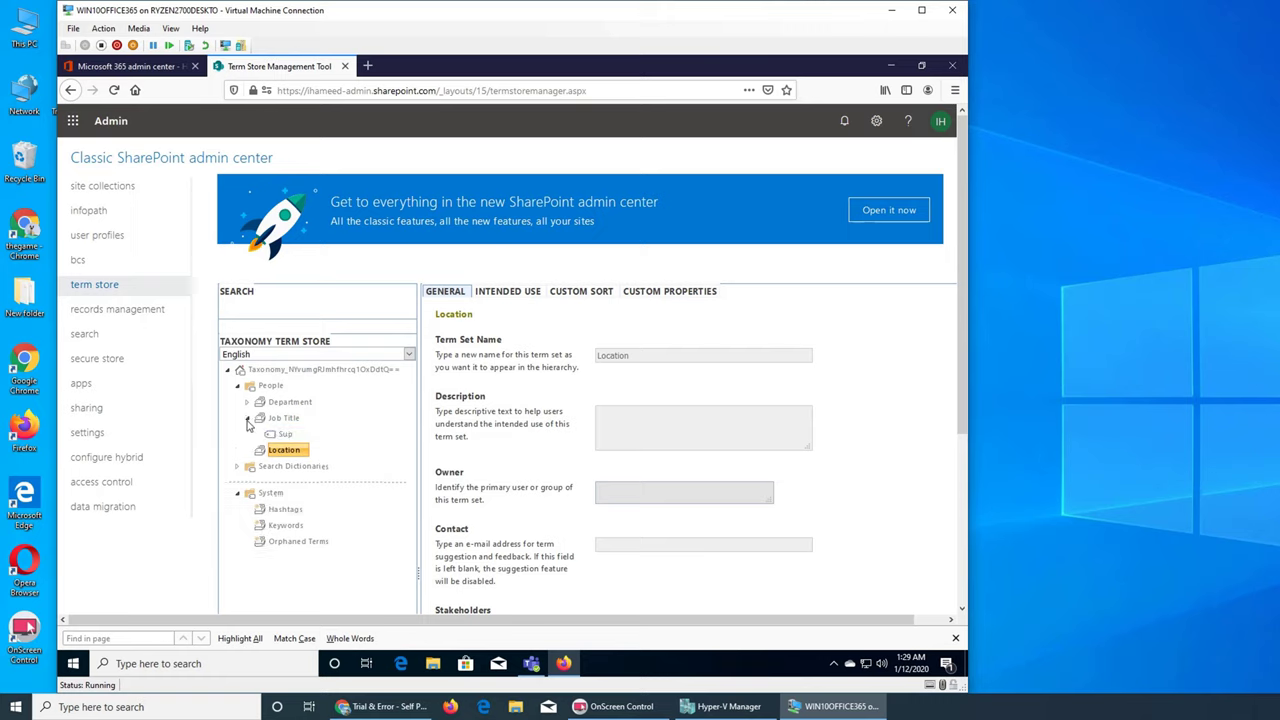
pyautogui.click(247, 420)
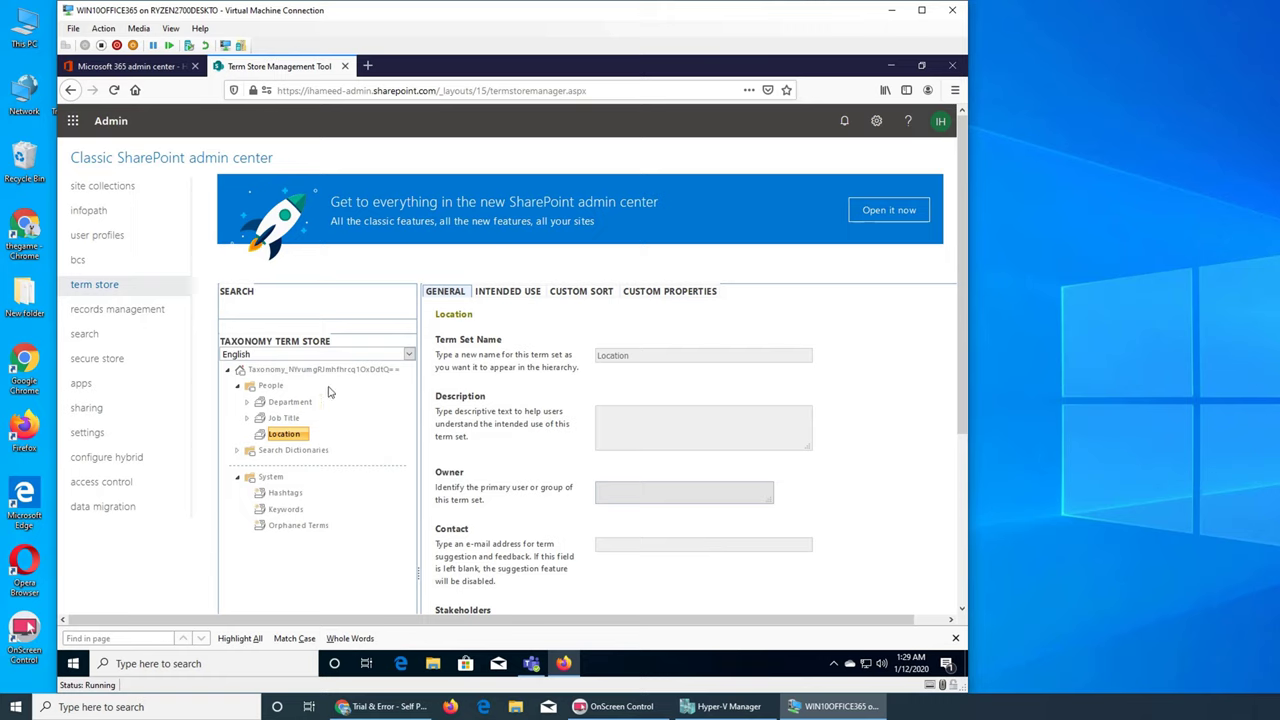
# Review the intended use, custom sort and custom properties of the Location term set
pyautogui.click(497, 297)
pyautogui.scroll(-2, 640, 341)
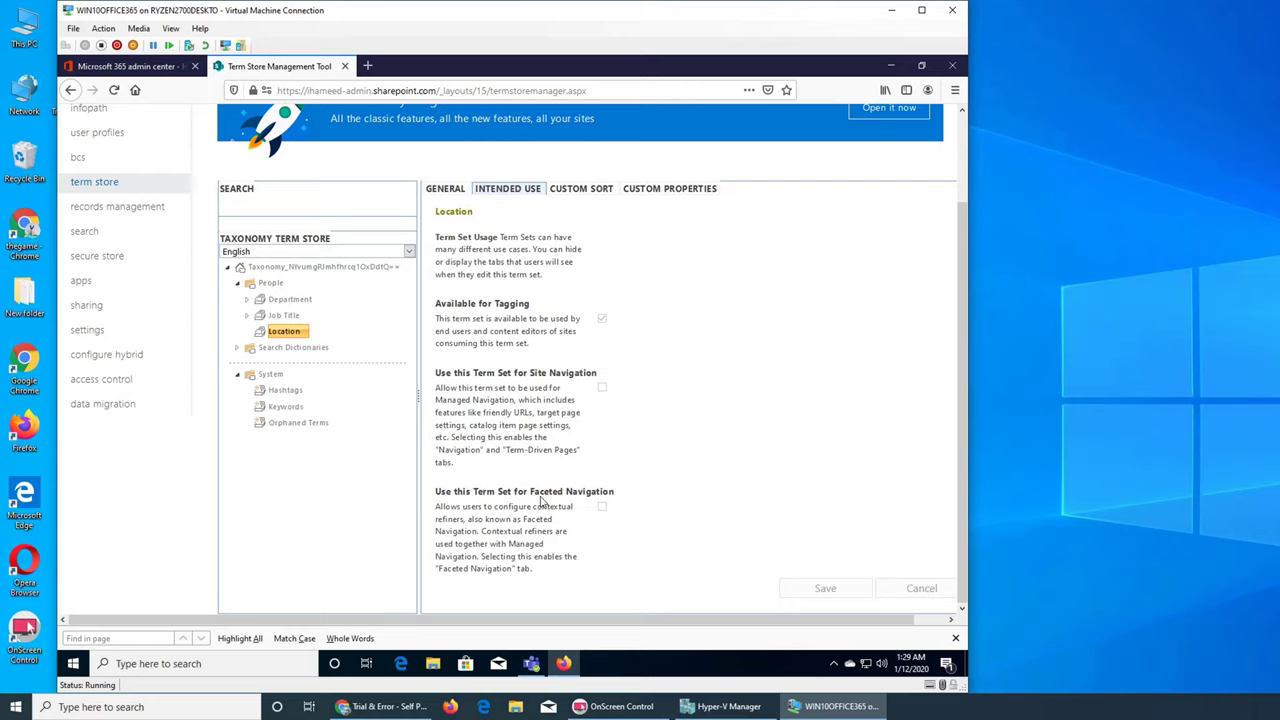
pyautogui.click(581, 192)
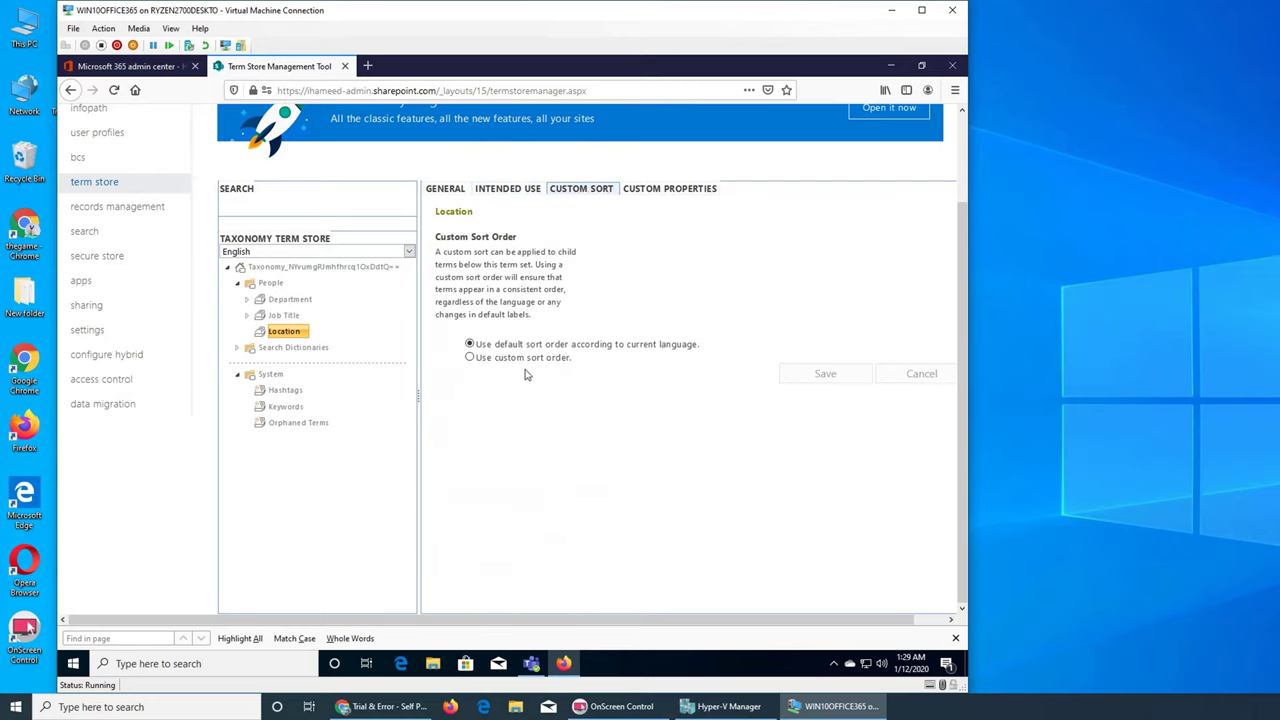
pyautogui.click(656, 193)
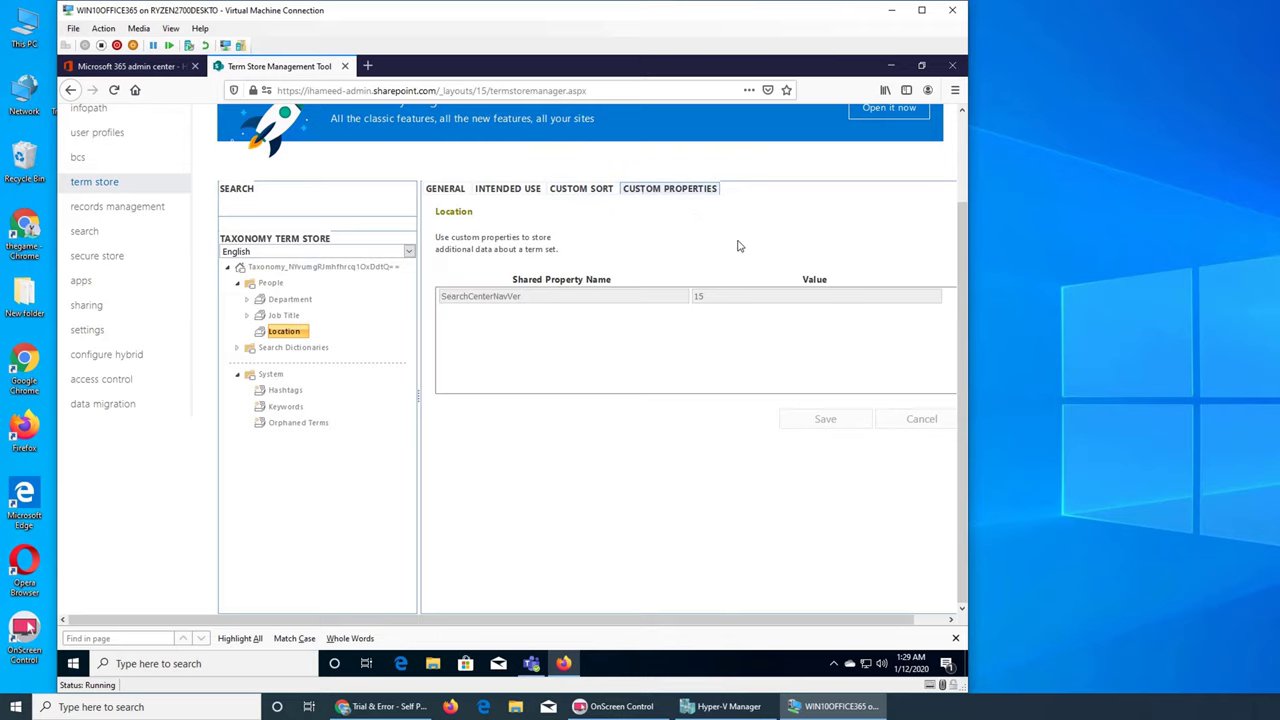
pyautogui.click(237, 284)
pyautogui.click(237, 284)
pyautogui.click(248, 316)
pyautogui.click(248, 316)
pyautogui.scroll(2, 773, 440)
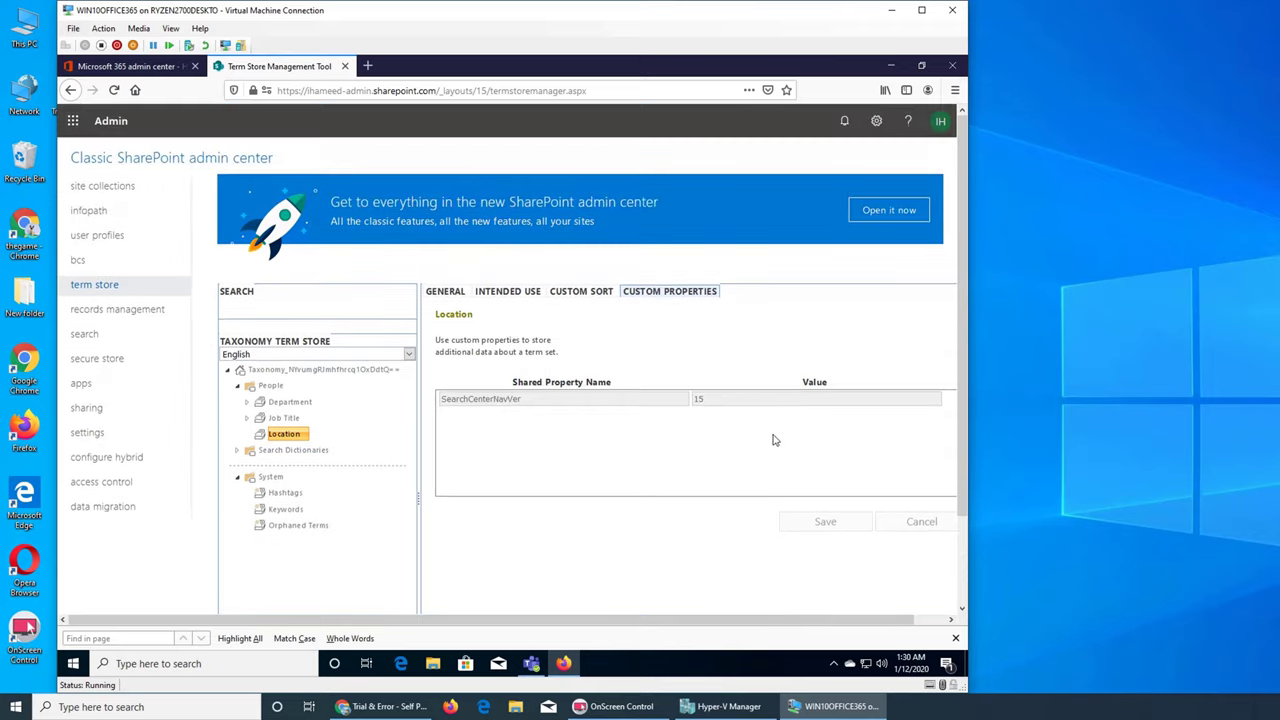
# Return to the root taxonomy's general settings and check the available service applications
pyautogui.click(266, 389)
pyautogui.click(305, 371)
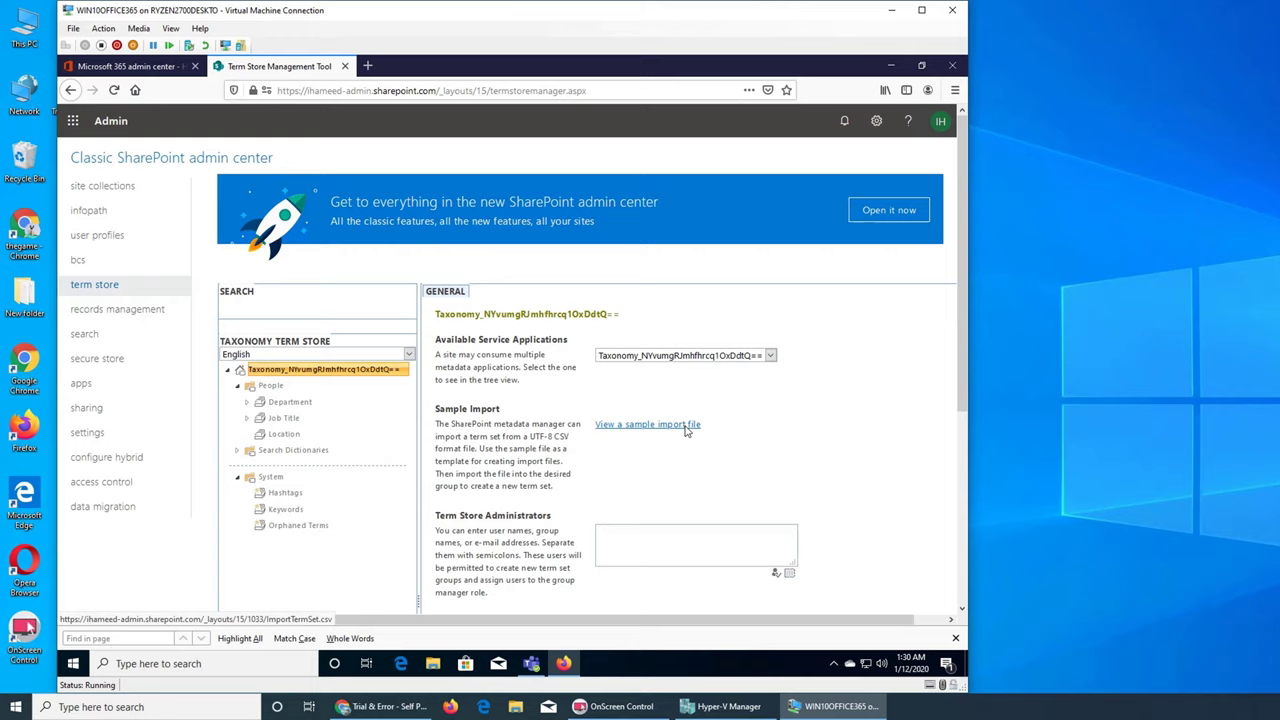
pyautogui.click(748, 358)
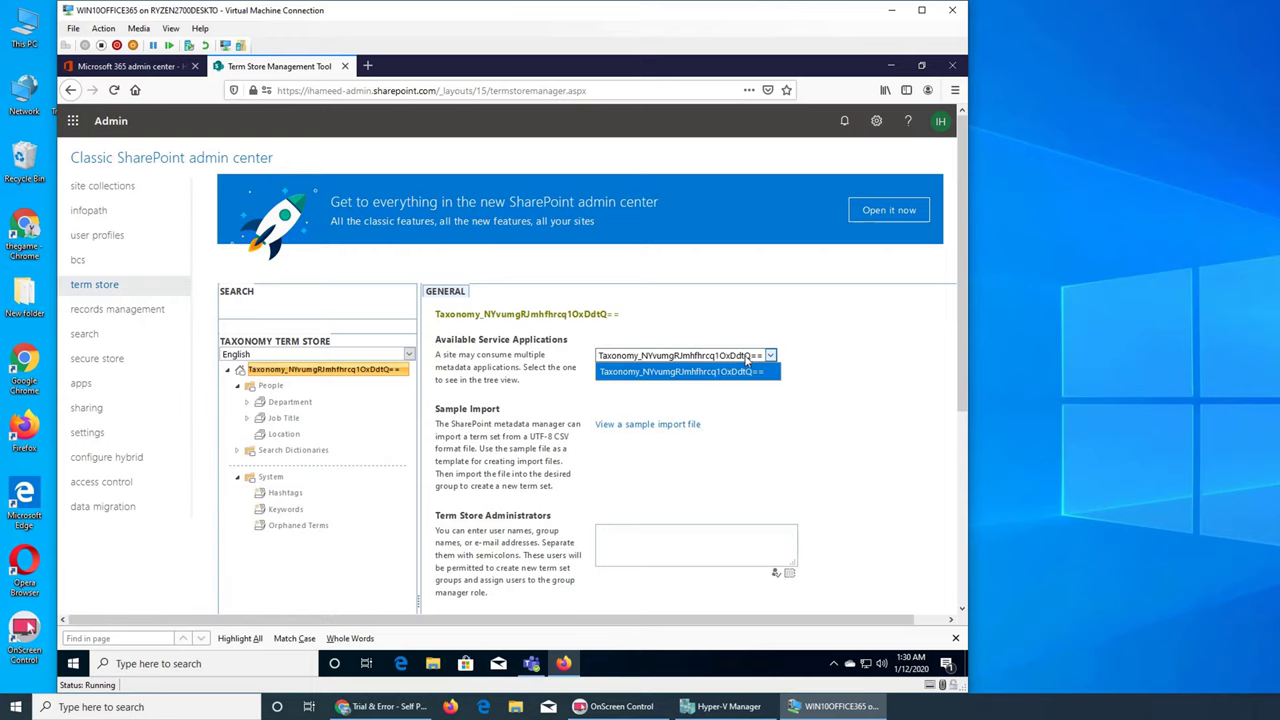
pyautogui.click(806, 364)
# Add a user by user name as term store administrator, resolve the entry and save the term store settings
pyautogui.scroll(-5, 806, 366)
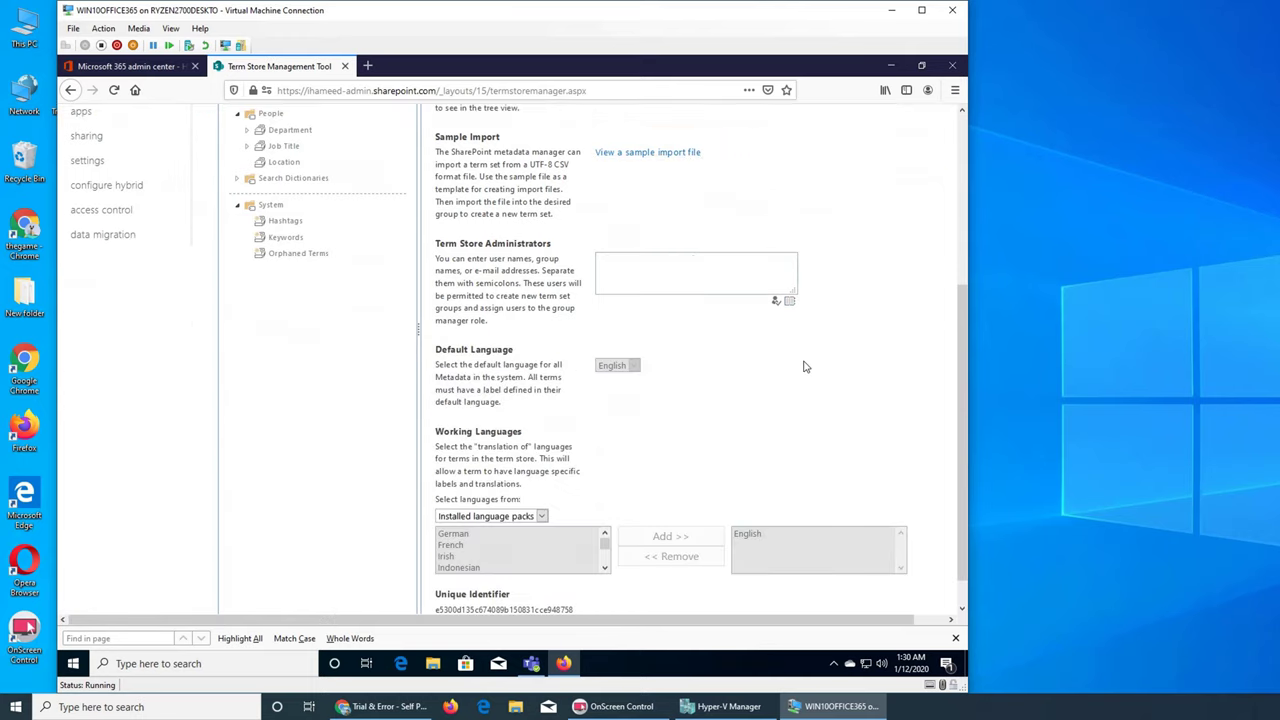
pyautogui.click(722, 287)
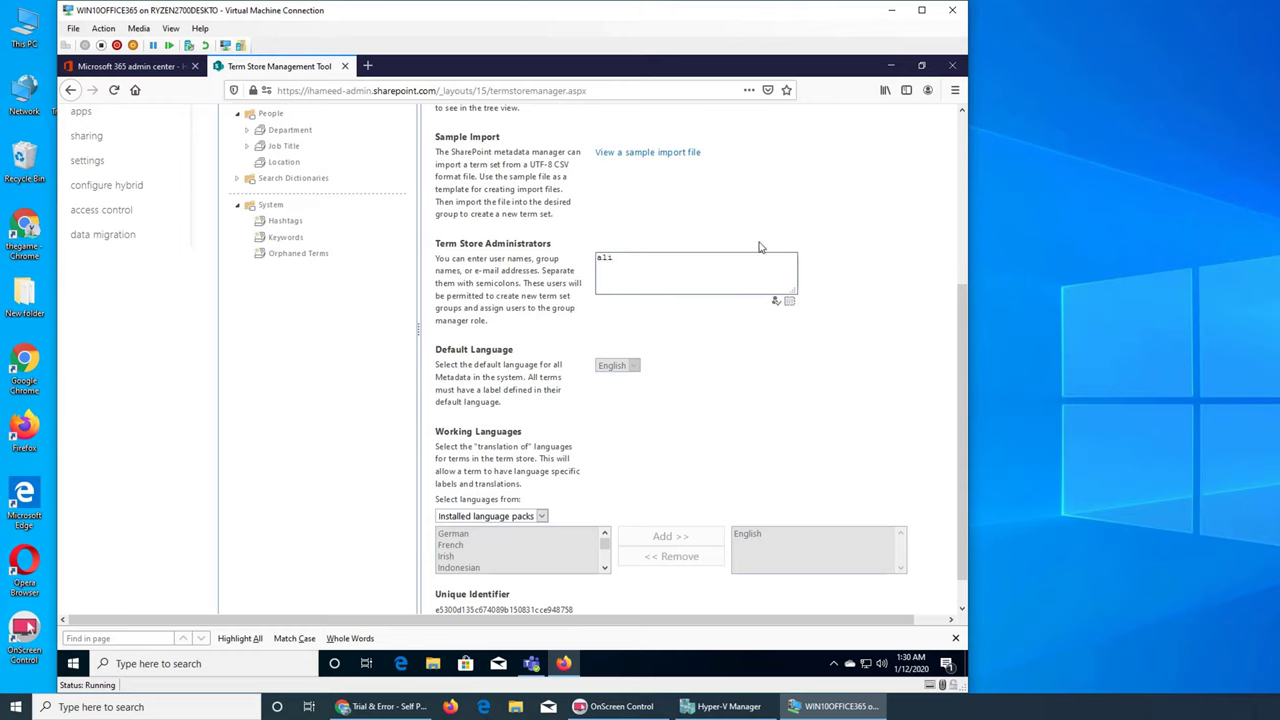
pyautogui.write('ali')
pyautogui.hotkey('ctrl', 'k')
pyautogui.scroll(-1, 735, 366)
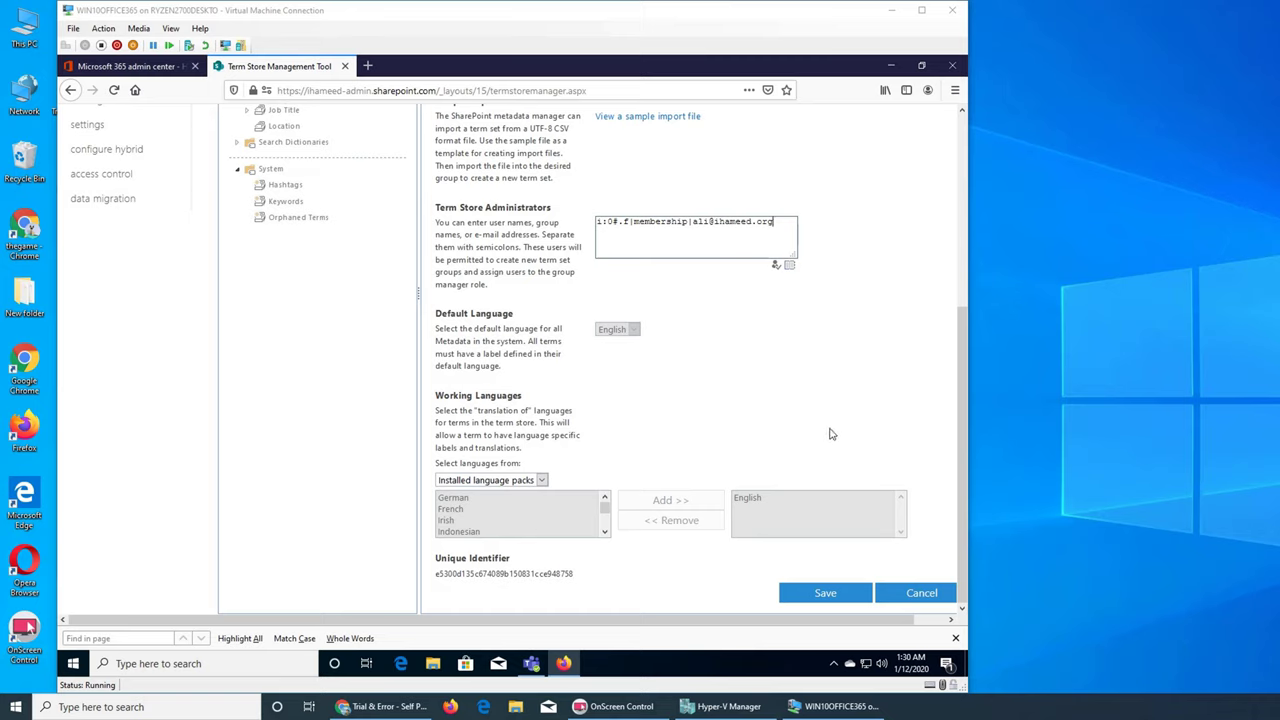
pyautogui.click(795, 592)
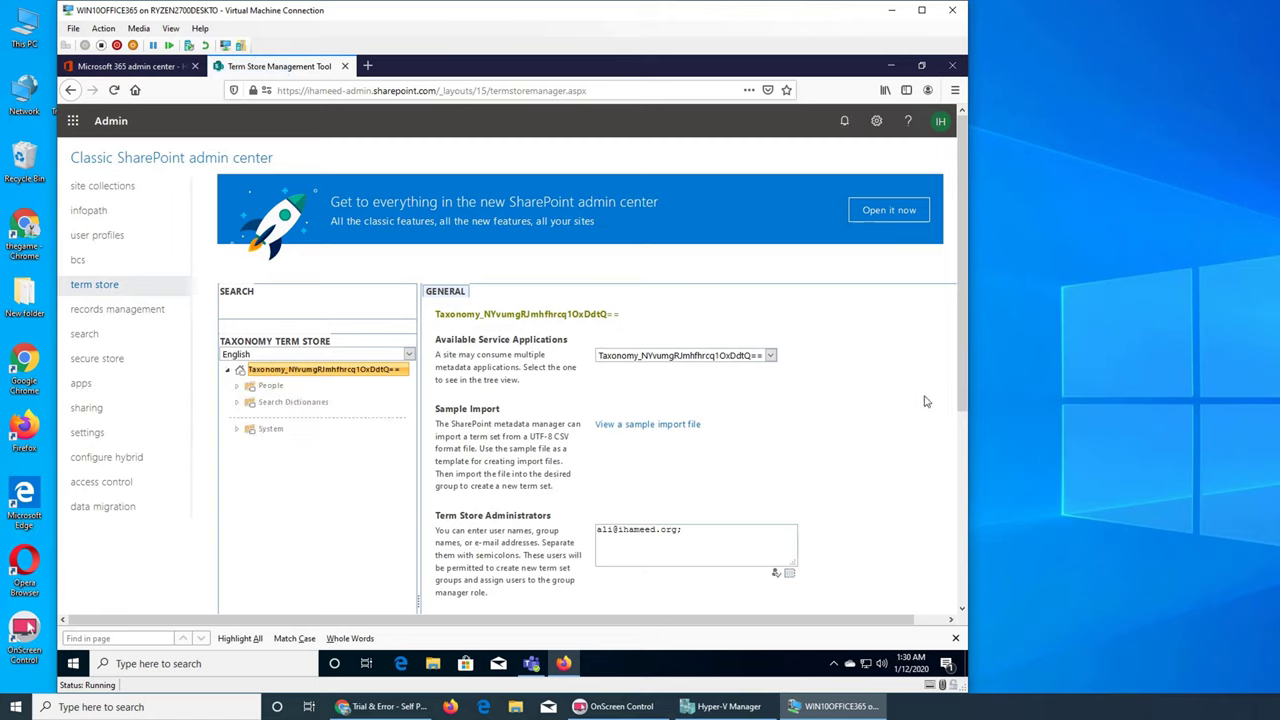
# Request the sample import file ImportTermSet.csv and cancel its download
pyautogui.click(653, 423)
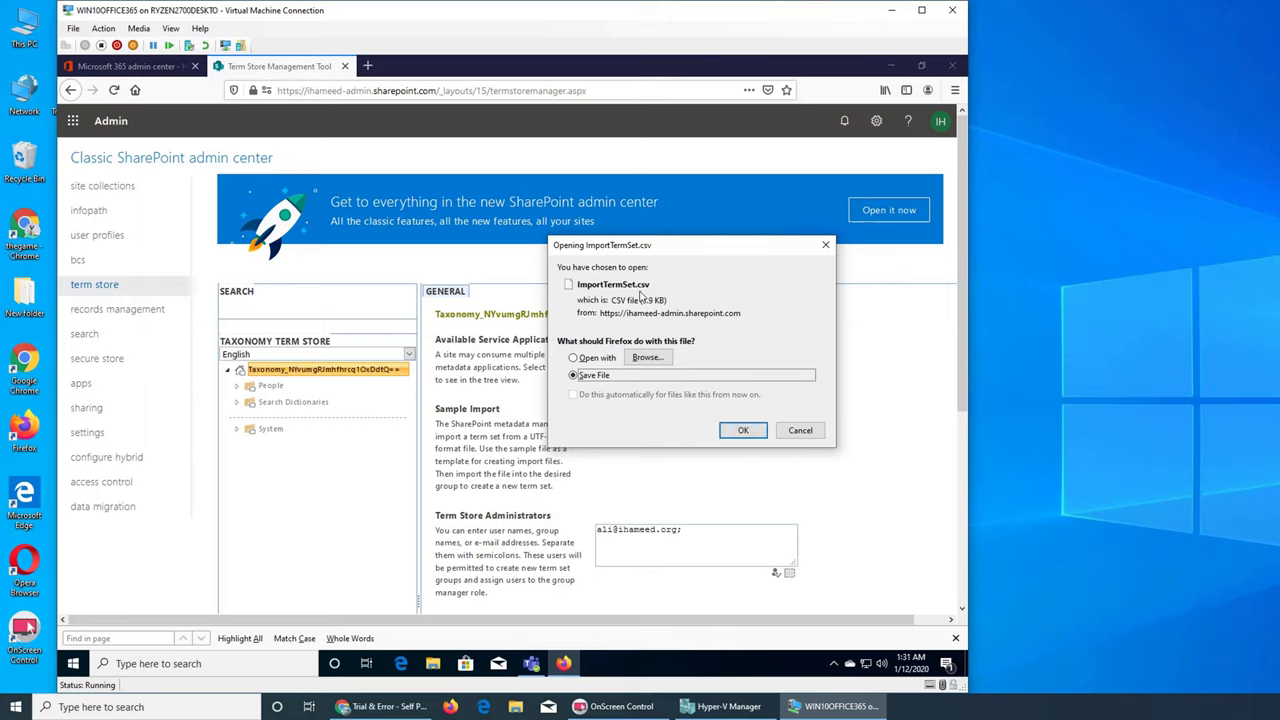
pyautogui.click(806, 435)
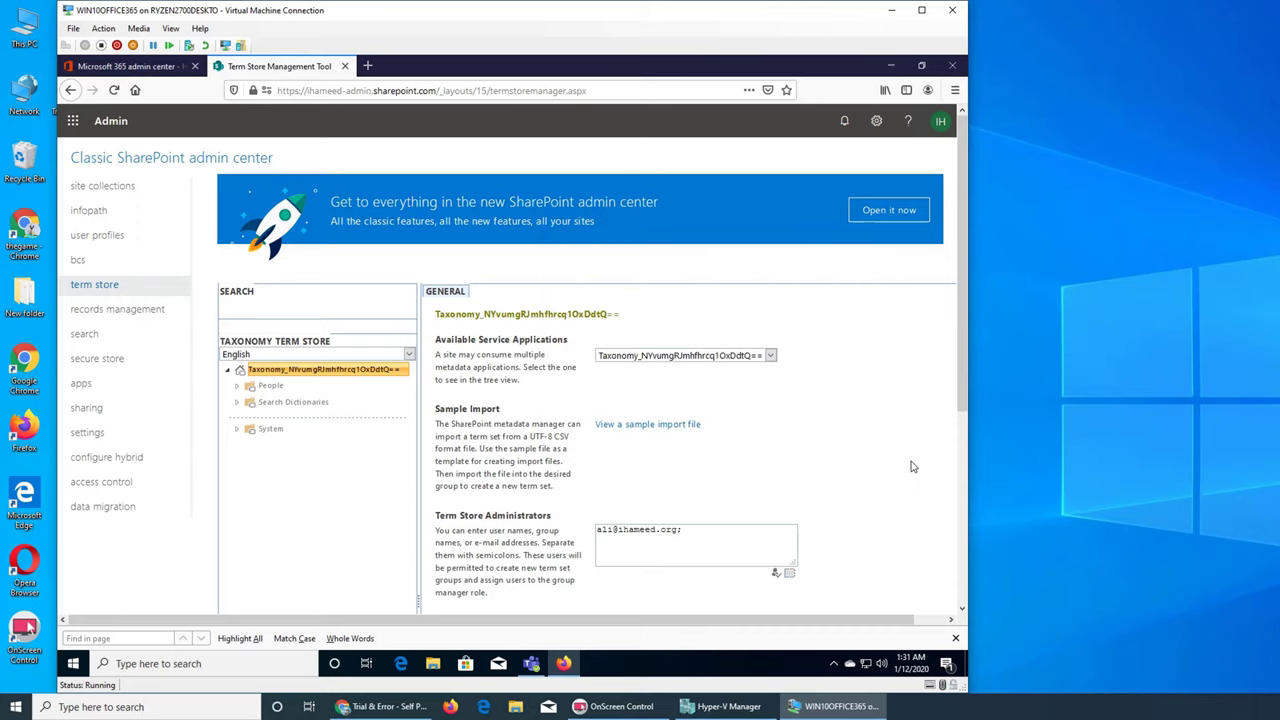